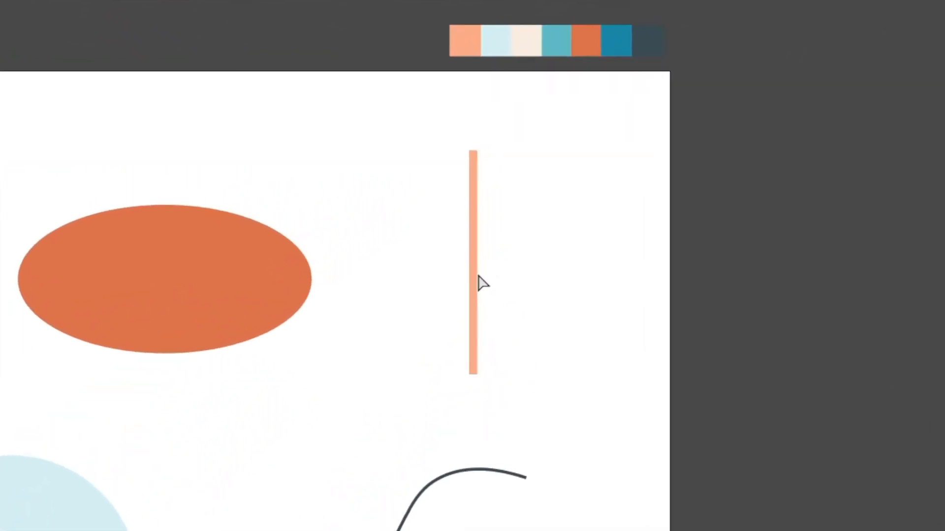
Nudge the line's bottom end point sideways to tilt it, and select the S-curve.
click(474, 377)
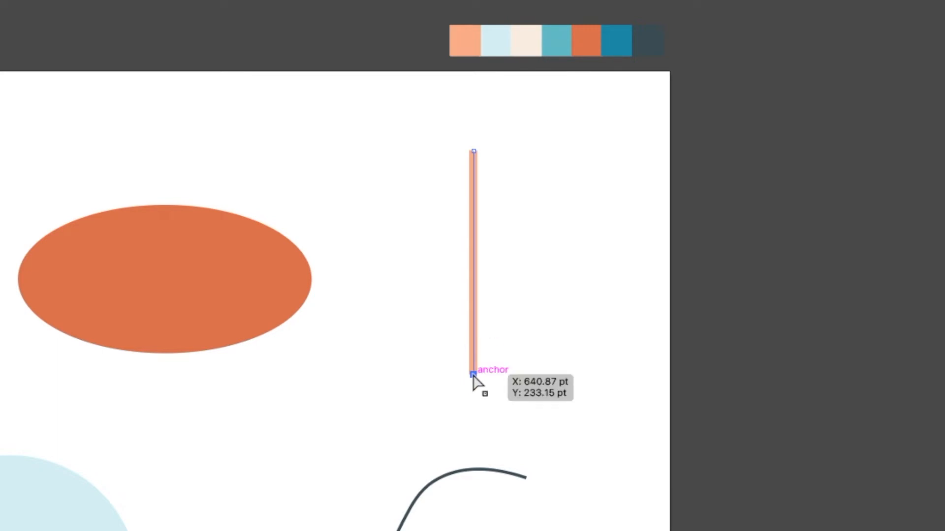
mouse_move(473, 375)
mouse_down()
mouse_move(515, 379)
mouse_move(565, 362)
mouse_move(589, 333)
mouse_move(525, 226)
mouse_move(470, 377)
mouse_up()
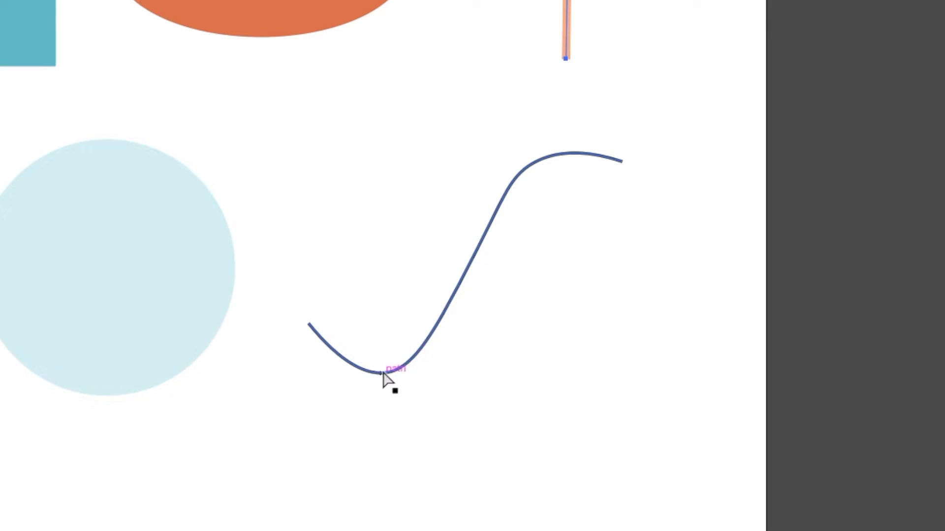
click(326, 342)
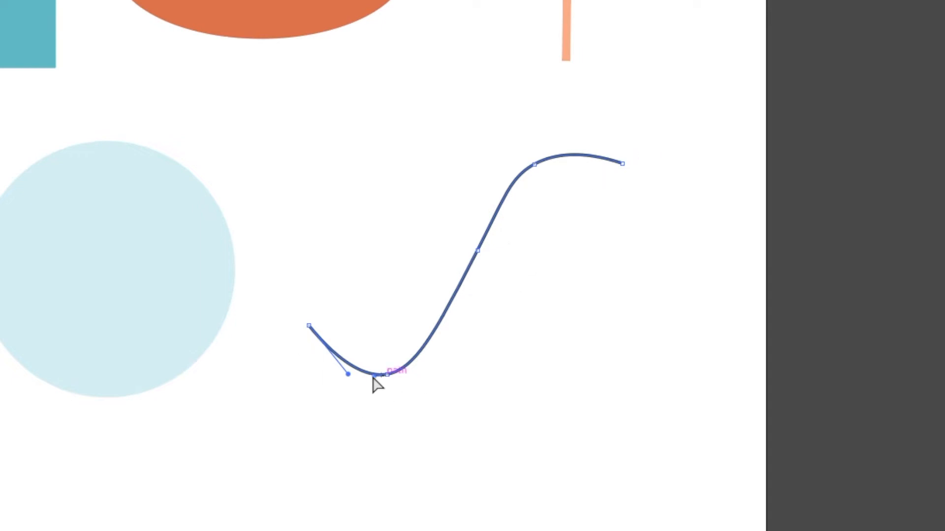
Drag the S-curve's lower handle up and pull its middle segments into a wave.
click(347, 374)
drag(347, 374, 378, 245)
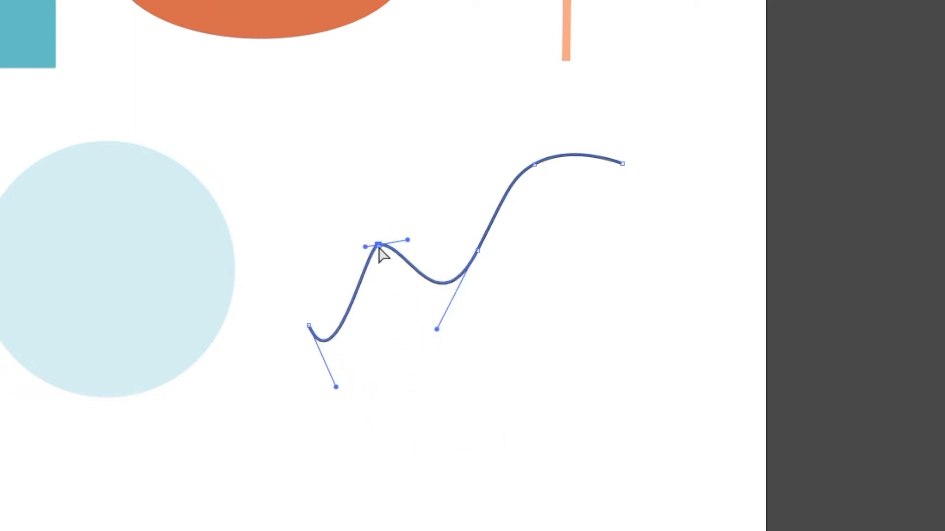
mouse_move(419, 270)
mouse_down()
mouse_move(436, 383)
mouse_move(382, 301)
mouse_move(356, 374)
mouse_move(558, 335)
mouse_move(418, 288)
mouse_up()
drag(478, 252, 507, 233)
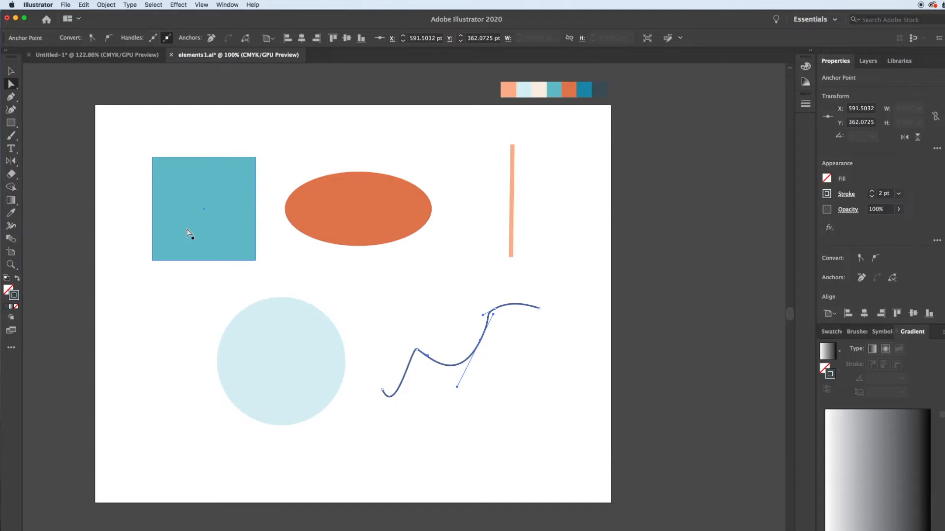
Switch to the Selection tool and select the teal square.
scroll(187, 230, up, 1)
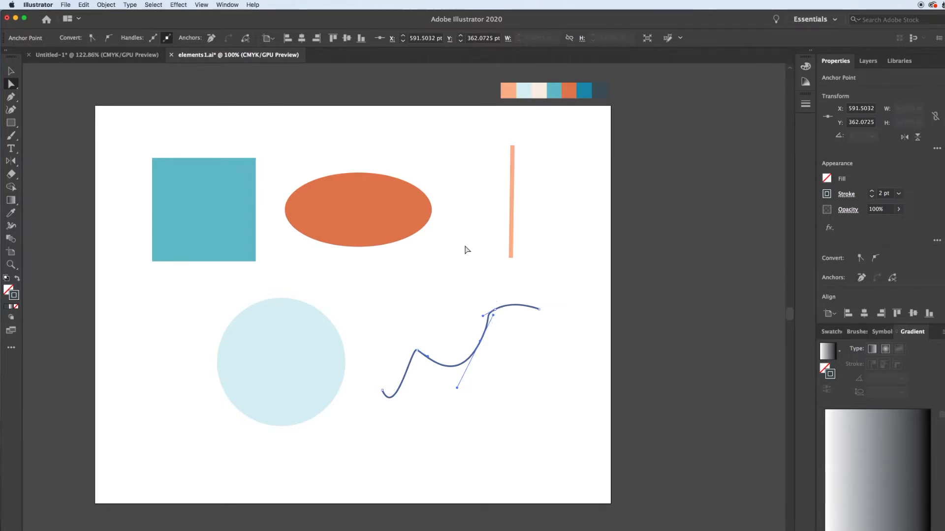
click(11, 71)
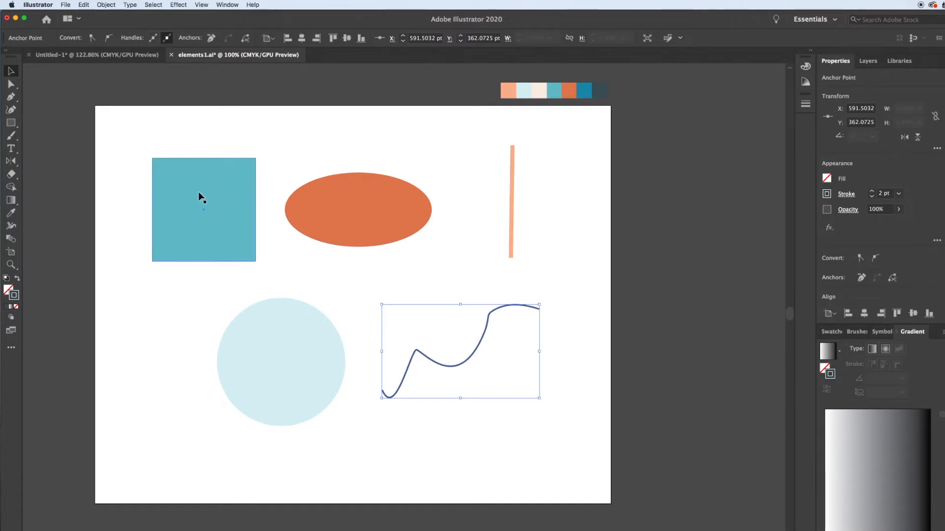
click(202, 204)
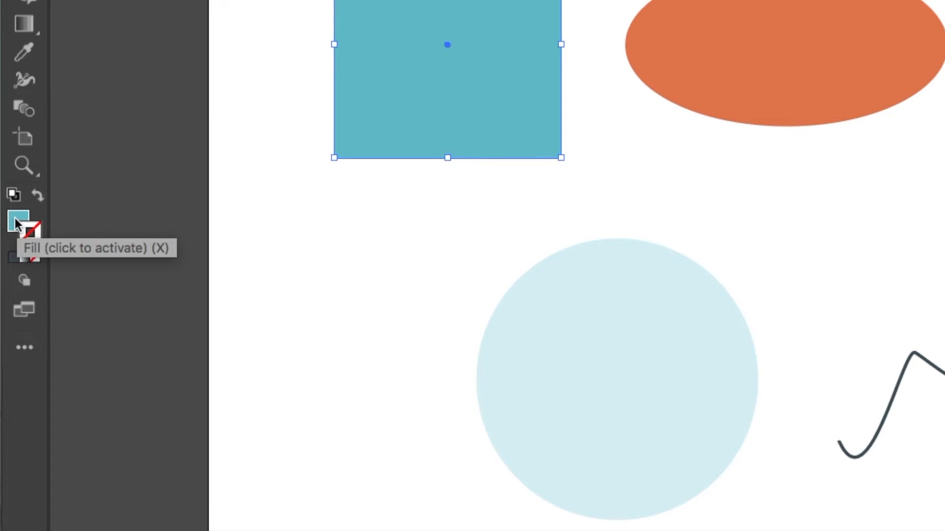
click(30, 234)
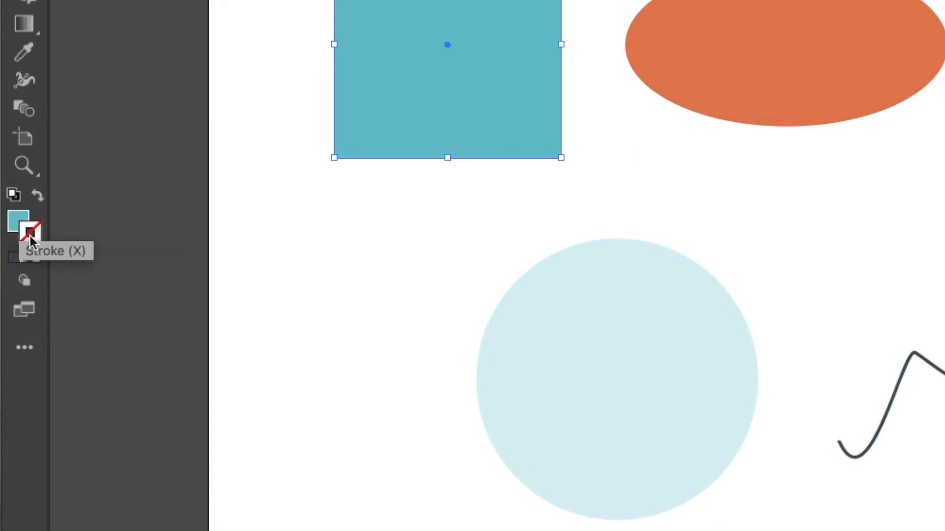
click(11, 224)
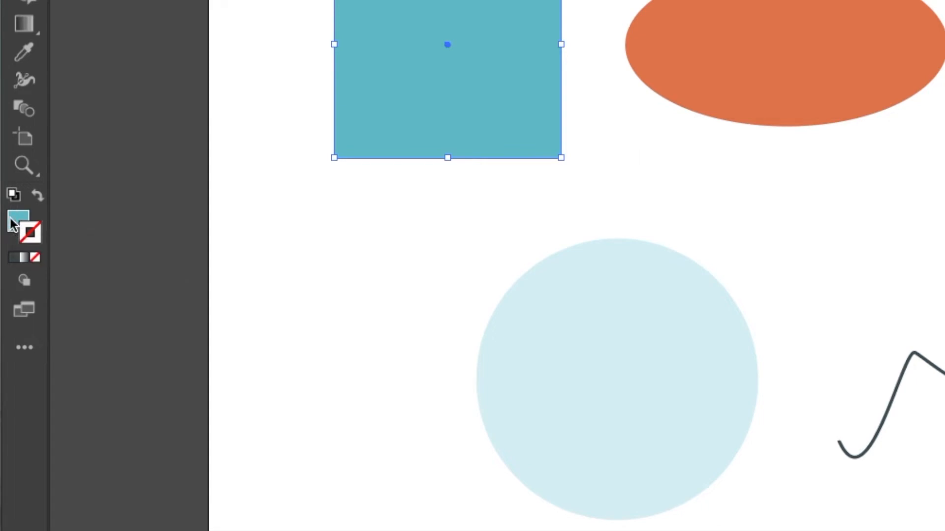
click(36, 235)
Reselect the square and show its fill as CMYK values in the Color panel.
click(612, 150)
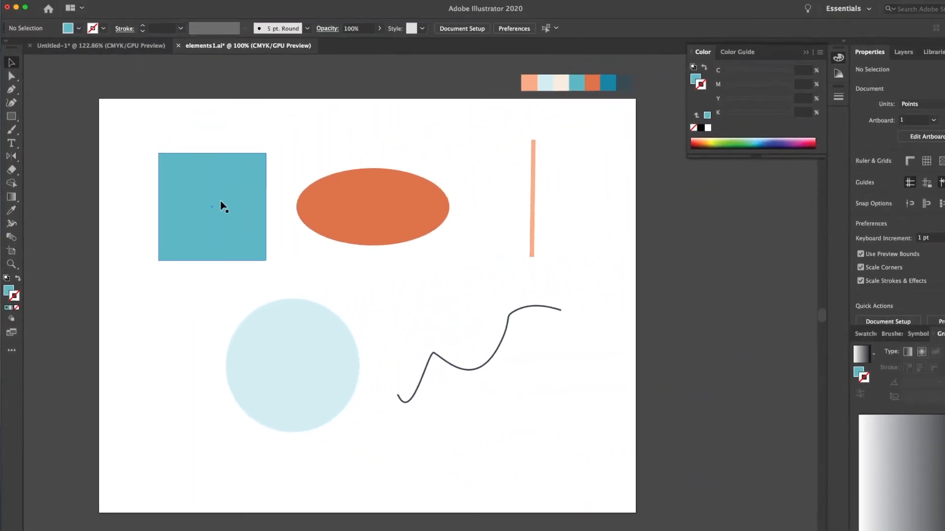
click(221, 206)
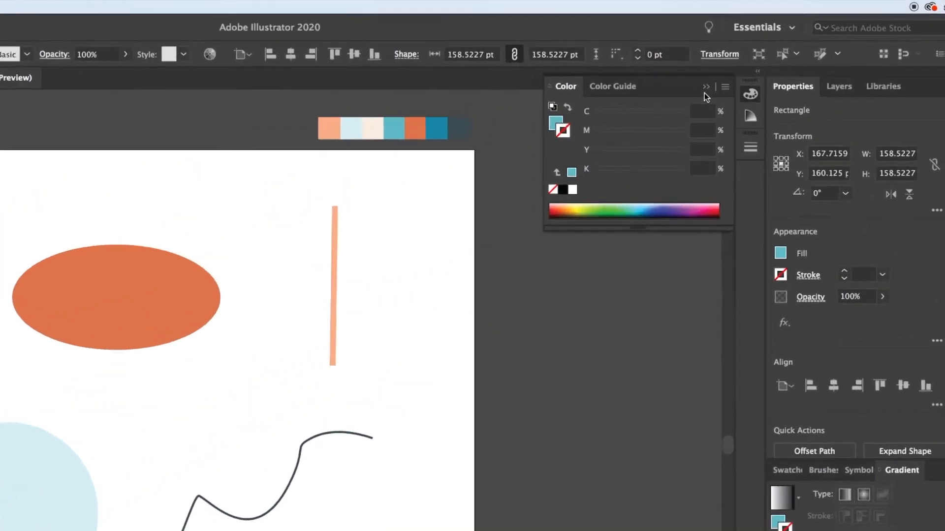
click(777, 62)
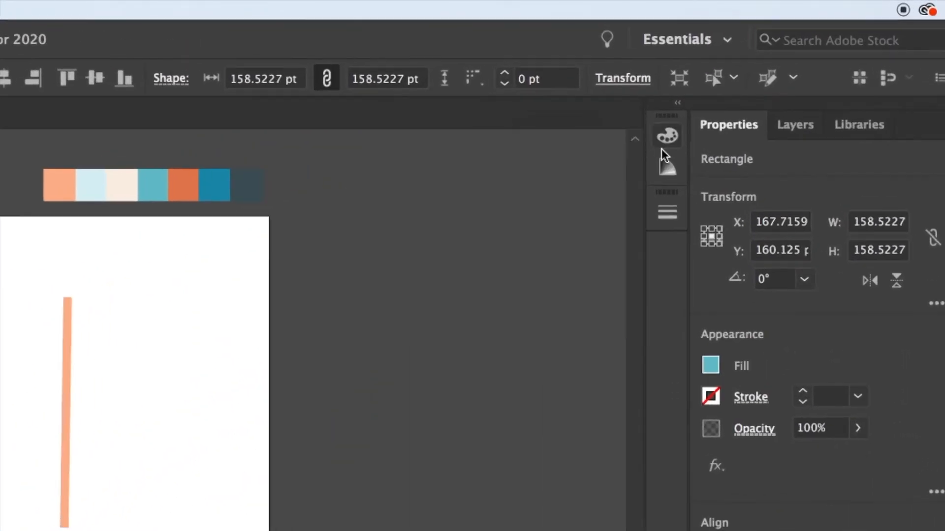
click(667, 138)
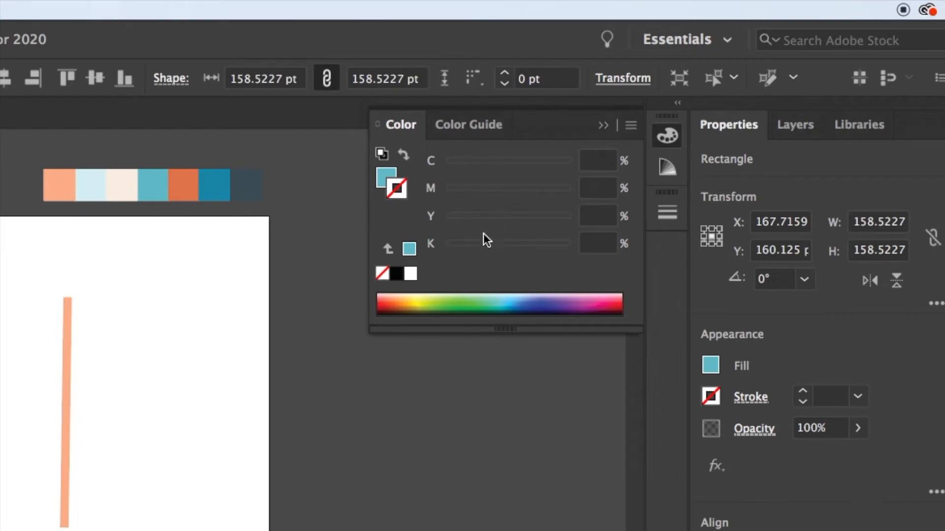
click(387, 178)
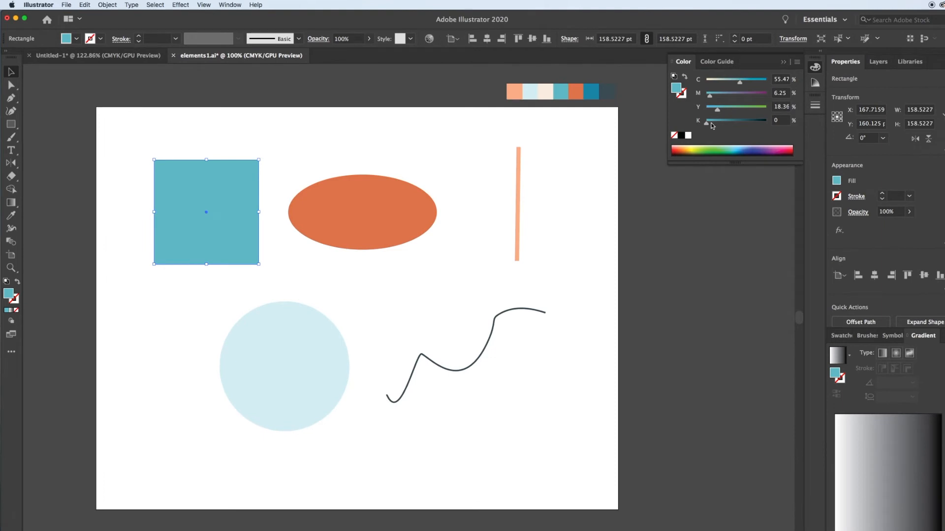
Add black, then pick blue on the CMYK spectrum (C 63.92%, M 25.1%, Y 0%, K 0%).
mouse_move(708, 126)
mouse_down()
mouse_move(741, 125)
mouse_move(707, 125)
mouse_up()
click(695, 147)
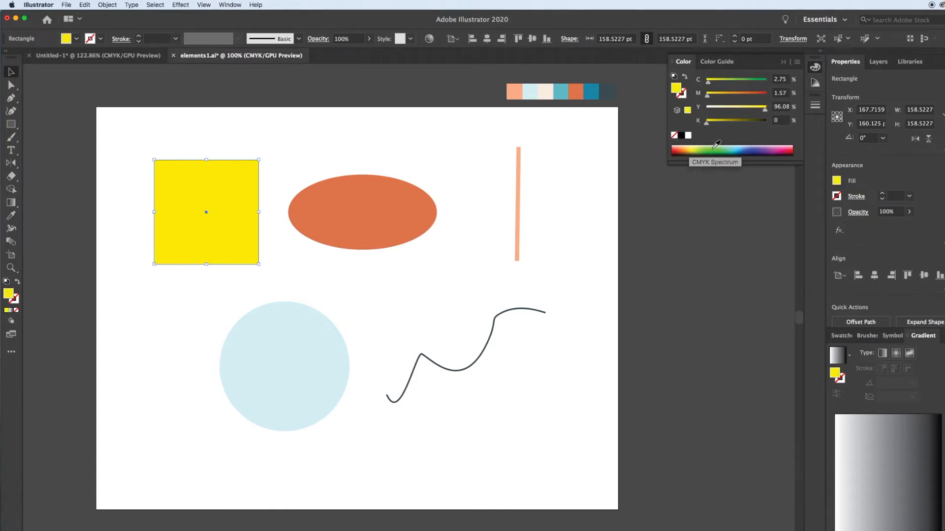
click(712, 148)
click(726, 151)
click(742, 147)
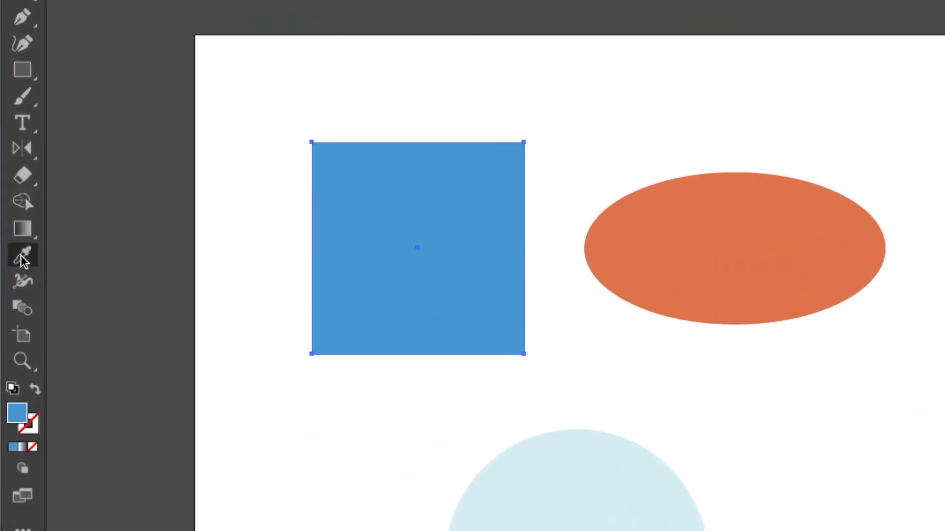
Eyedrop the palette's dark slate colour (C 73.83%, M 55.86%, Y 50.35%, K 29.3%) onto the square.
click(22, 256)
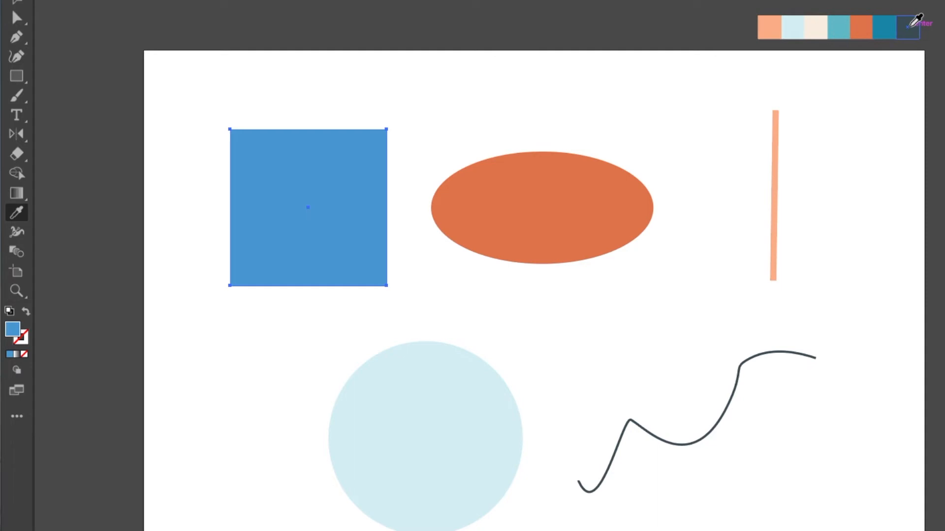
click(911, 26)
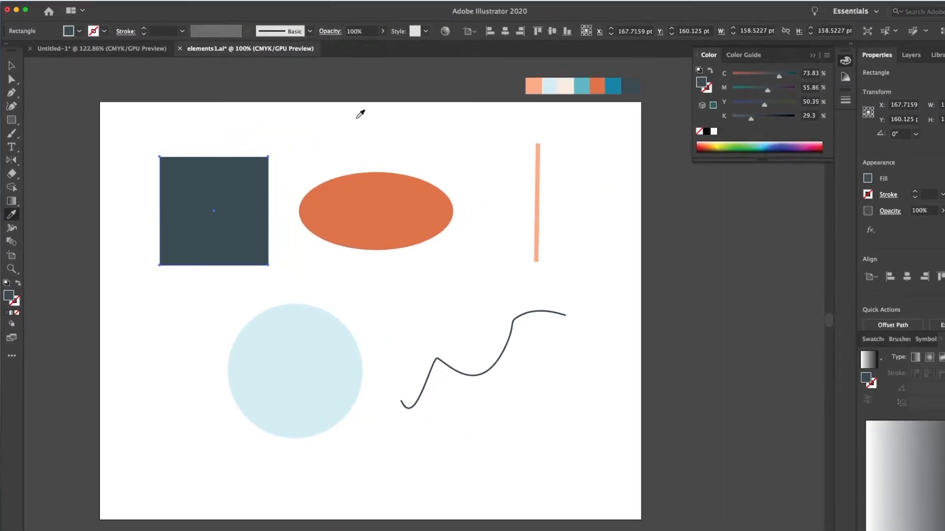
click(10, 65)
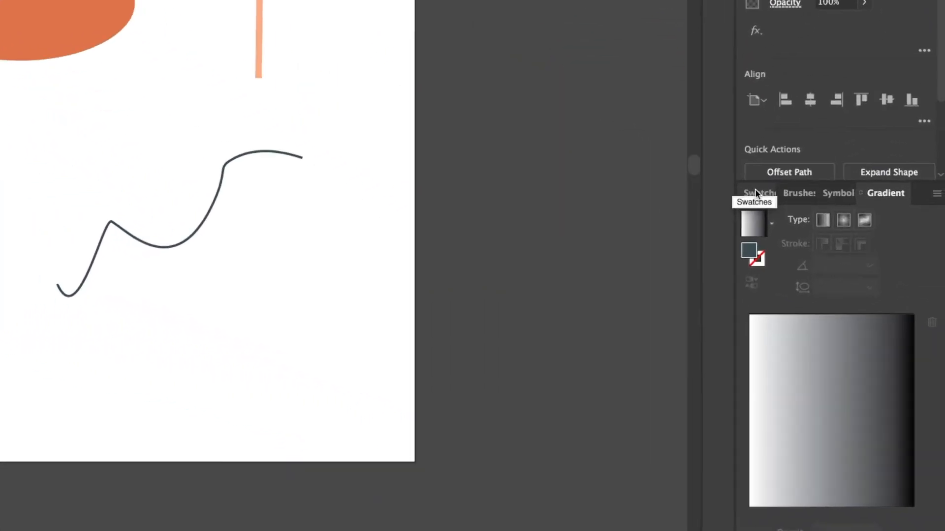
Start a new global swatch C=74 M=56 Y=50 K=29 from the Swatches panel menu.
click(756, 193)
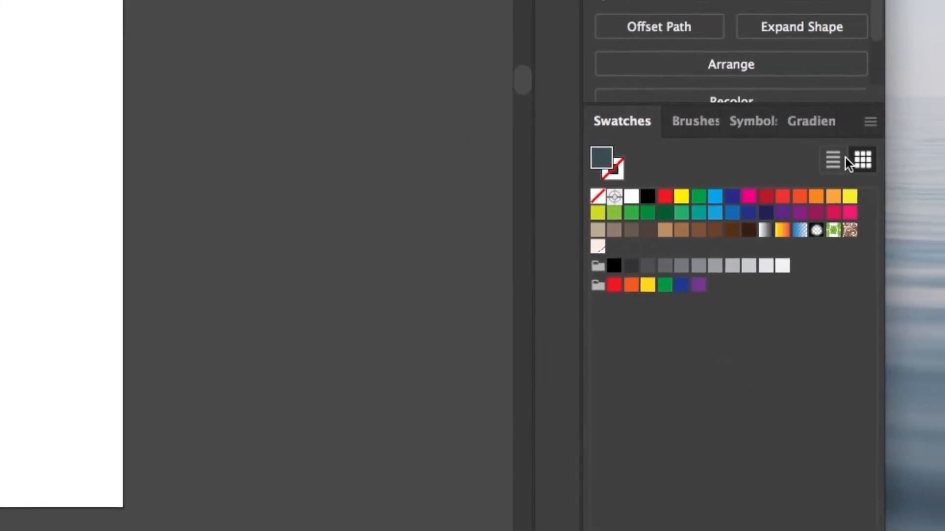
click(775, 120)
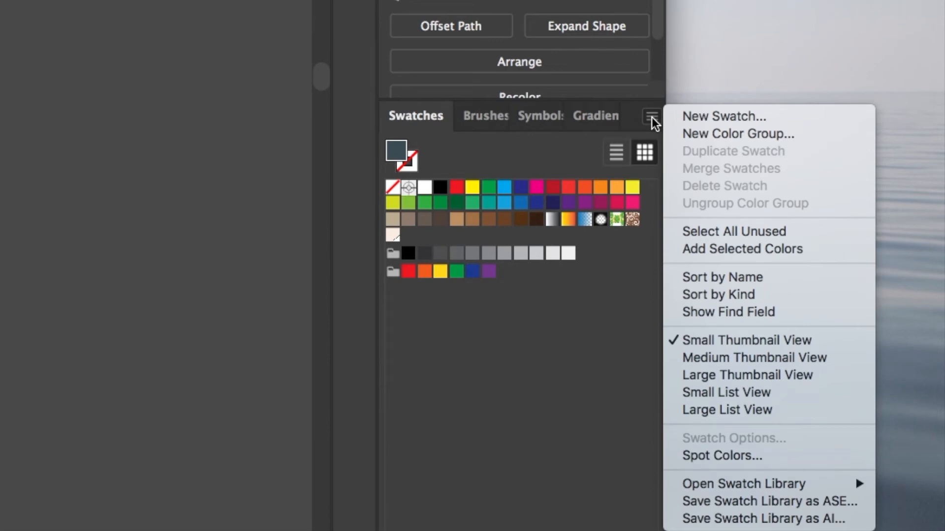
click(689, 117)
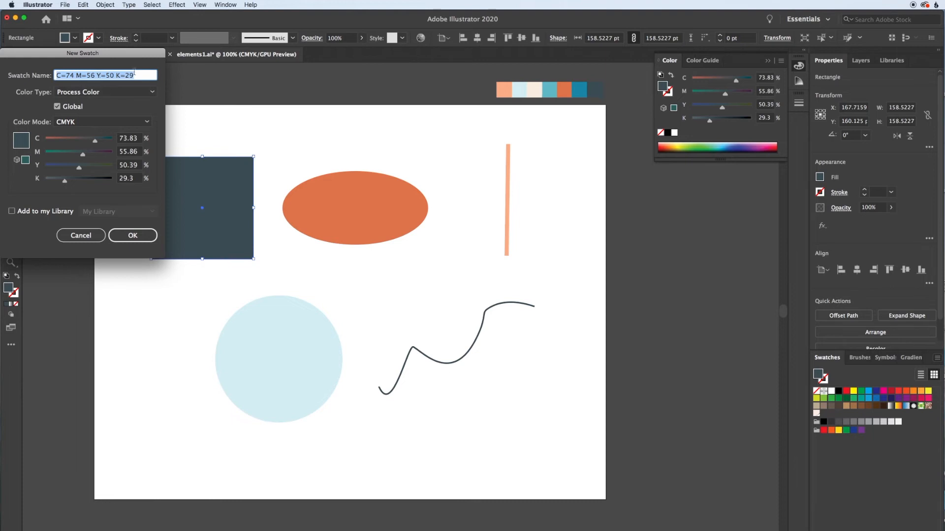
Save the global slate swatch and fill the orange ellipse with it.
click(142, 236)
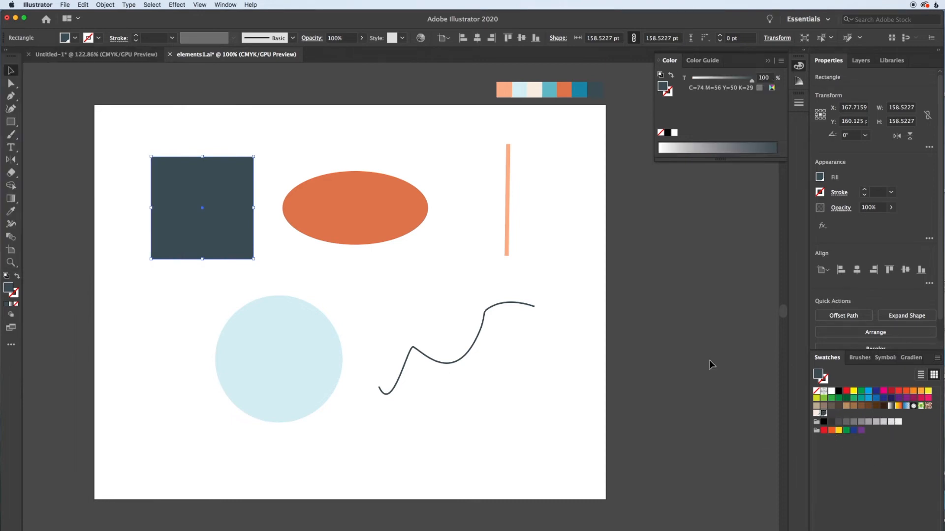
click(355, 199)
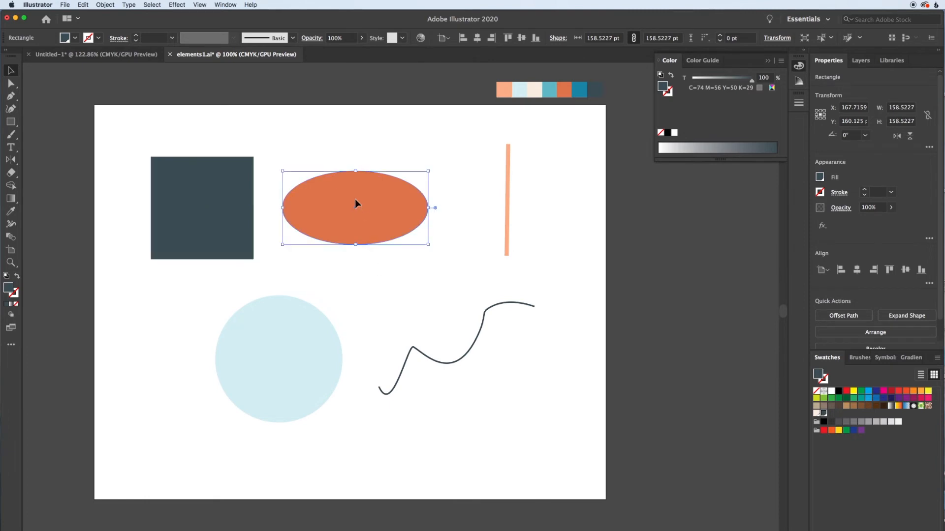
click(823, 413)
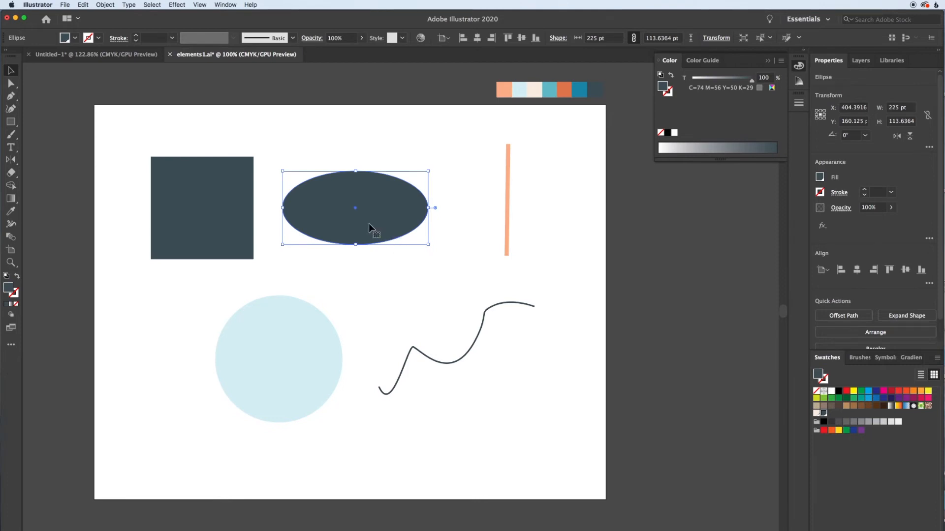
Give the light-blue circle a dark slate outline and collapse the Color panel.
click(302, 316)
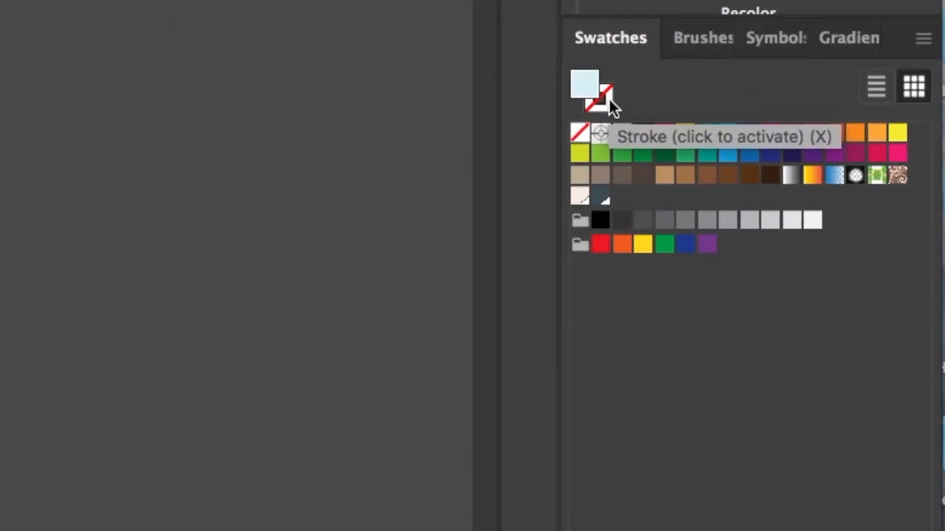
click(609, 99)
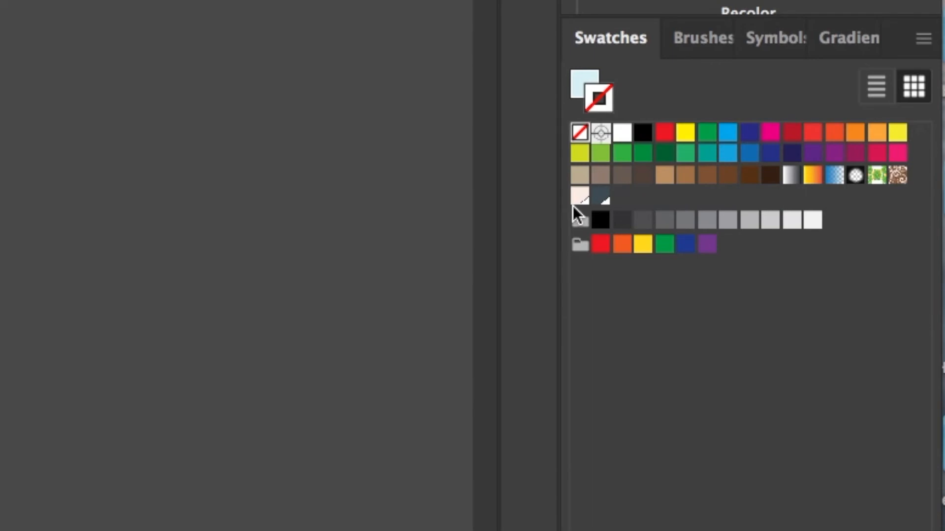
click(602, 196)
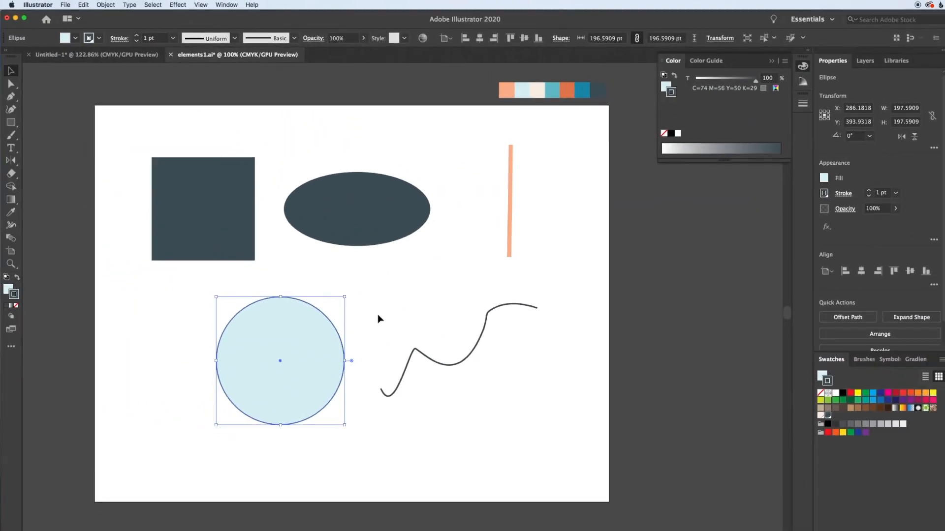
click(378, 315)
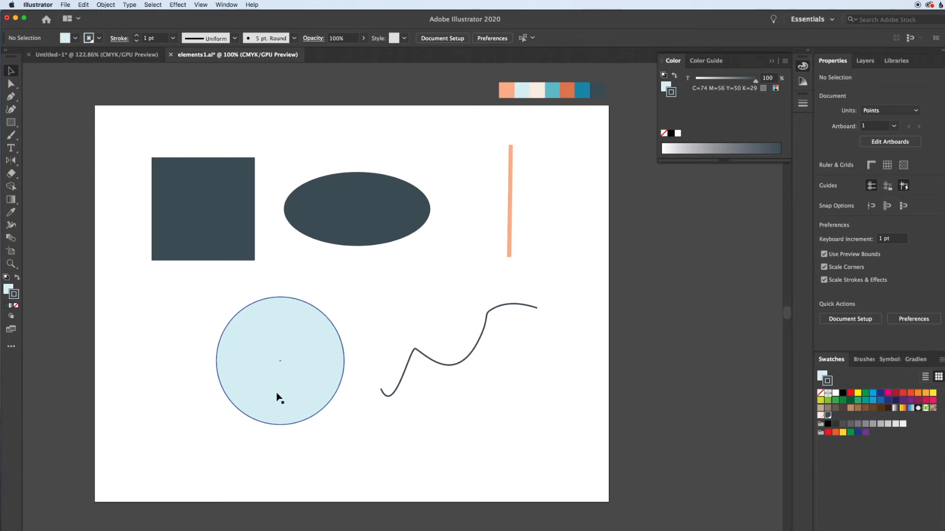
click(311, 329)
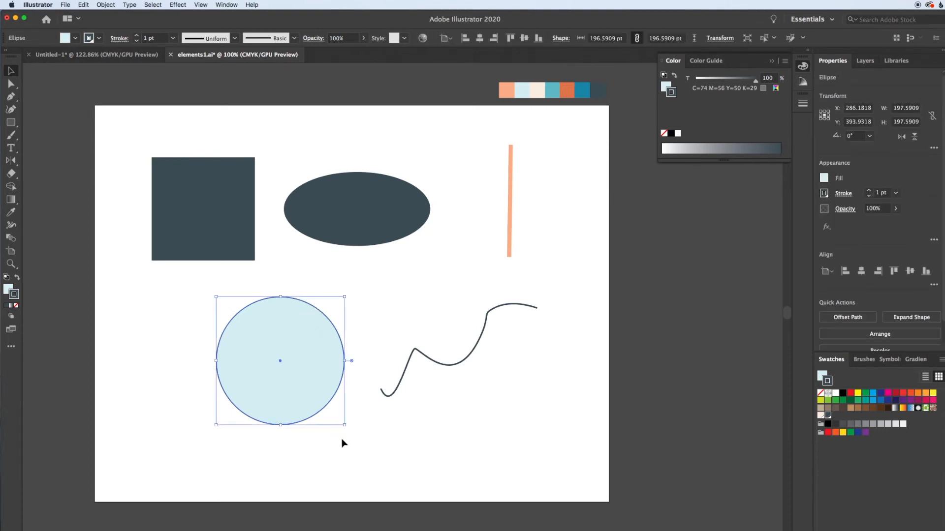
click(772, 61)
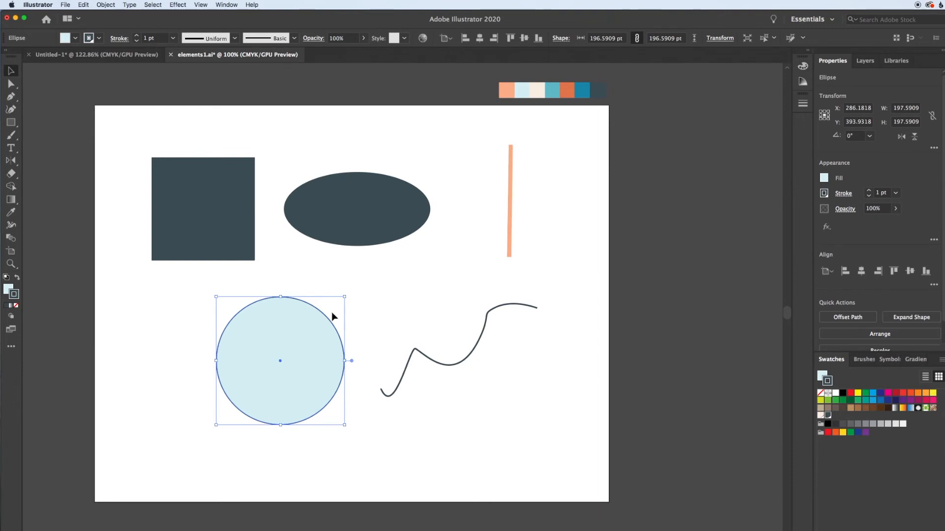
Raise the circle's stroke weight to 10 pt in the Stroke panel.
click(804, 104)
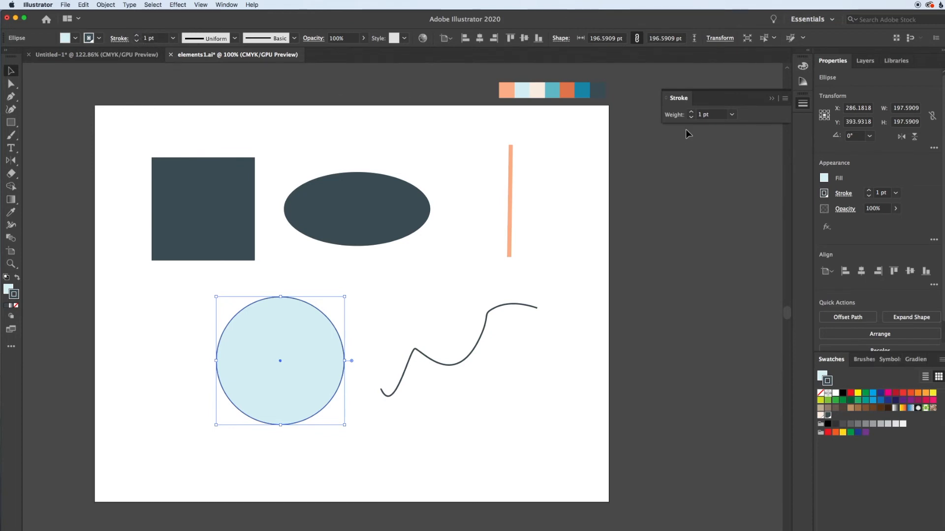
click(691, 113)
click(691, 114)
click(691, 113)
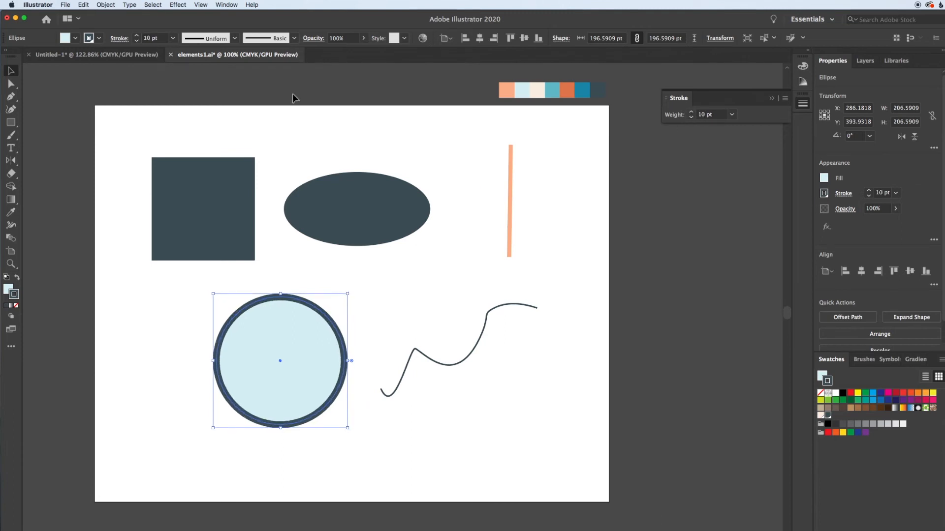
Apply Width Profile 4 so the circle's outline tapers along its length.
click(233, 39)
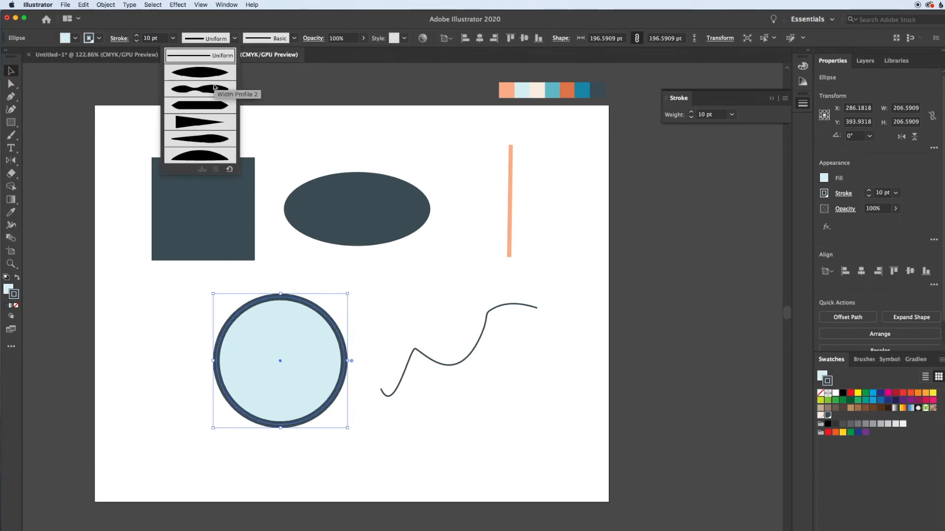
click(203, 122)
click(379, 294)
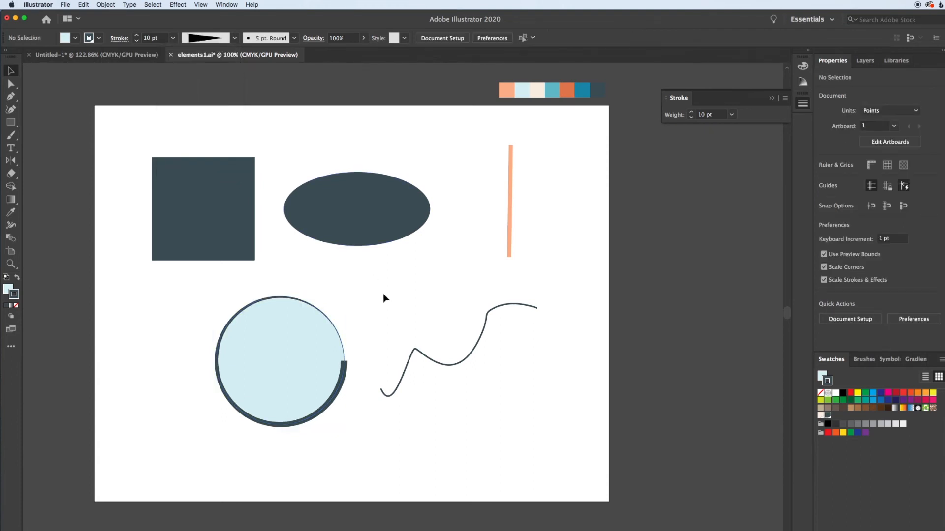
click(311, 351)
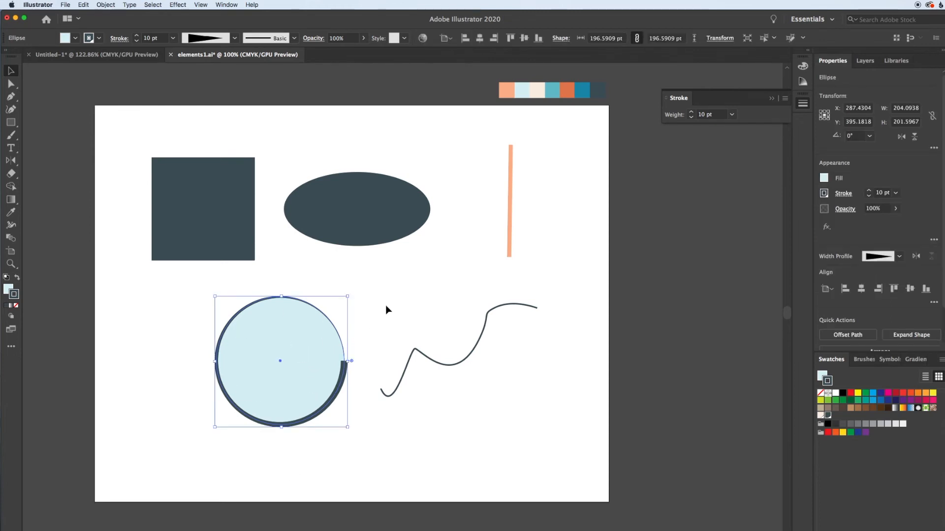
click(396, 289)
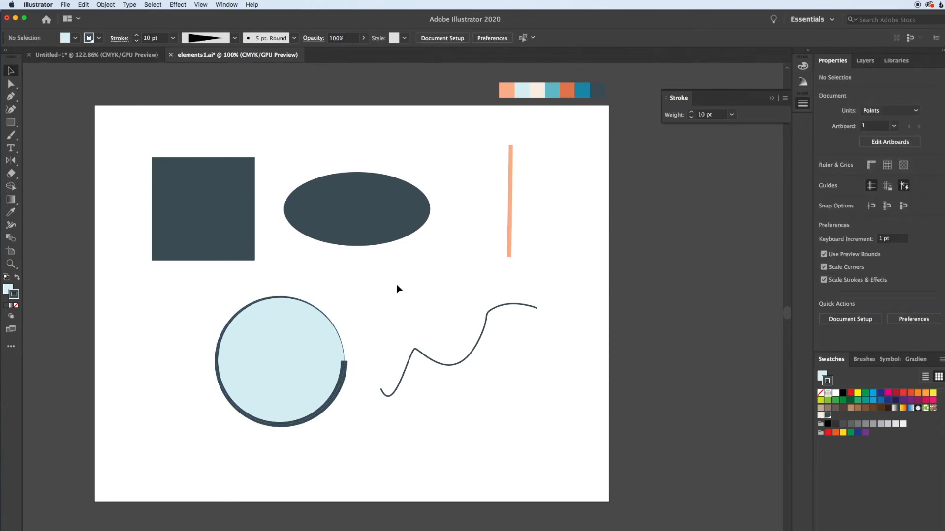
click(294, 334)
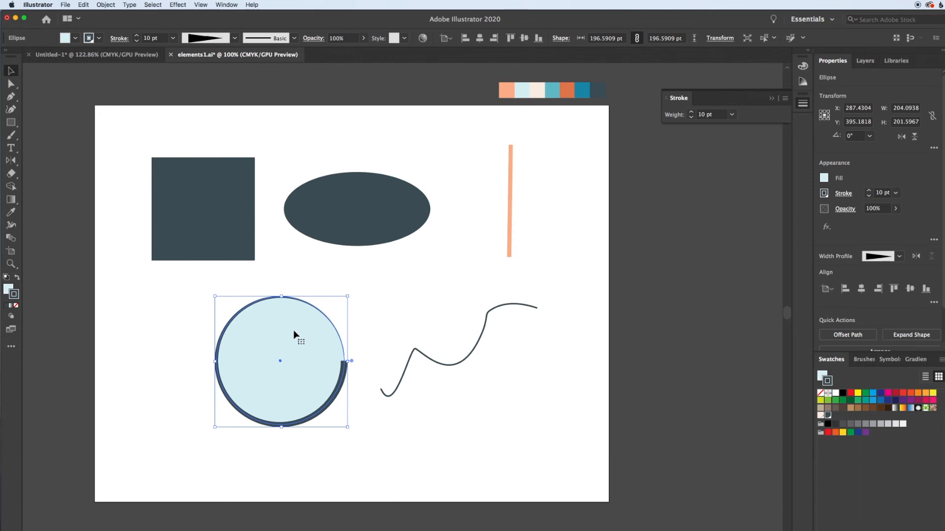
Switch the circle's outline to the sixth variable width profile.
click(235, 39)
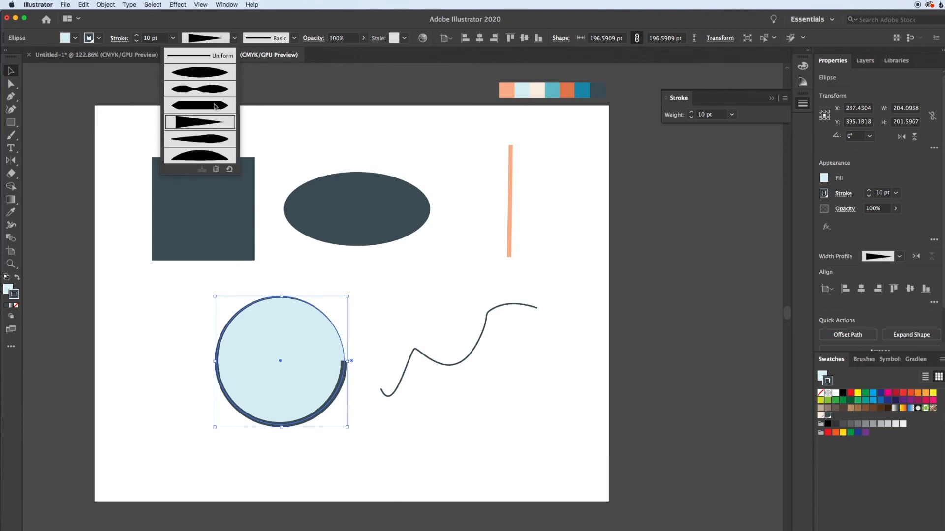
click(210, 141)
click(386, 312)
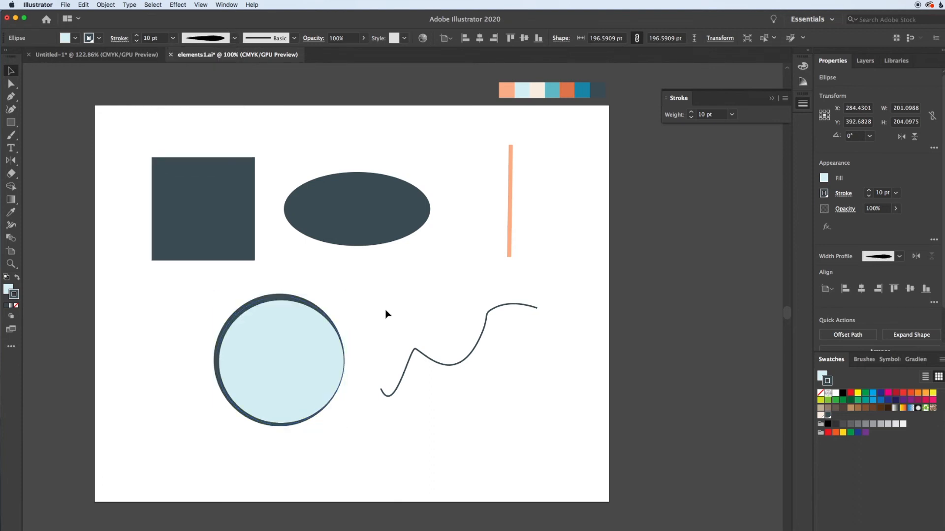
click(317, 351)
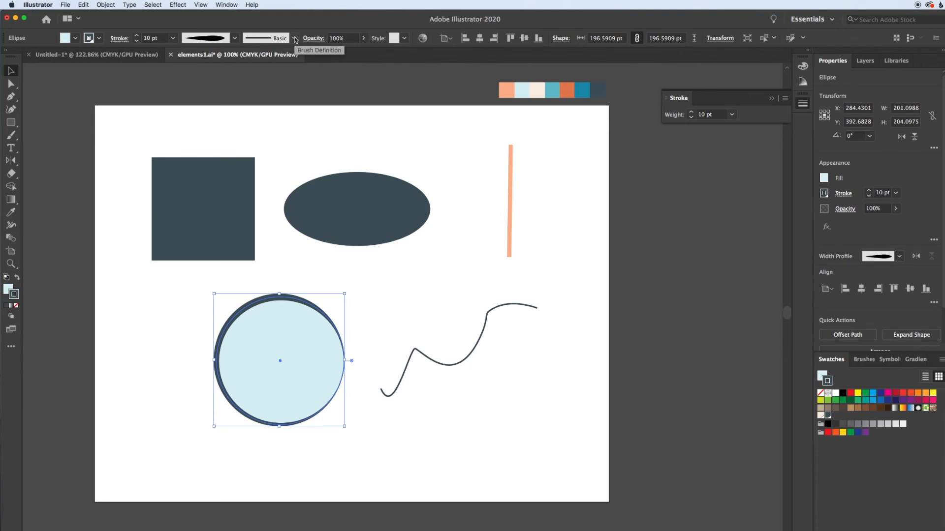
Nudge the circle slightly left and down and make its stroke active for editing.
drag(284, 427, 327, 450)
drag(344, 388, 288, 371)
click(386, 325)
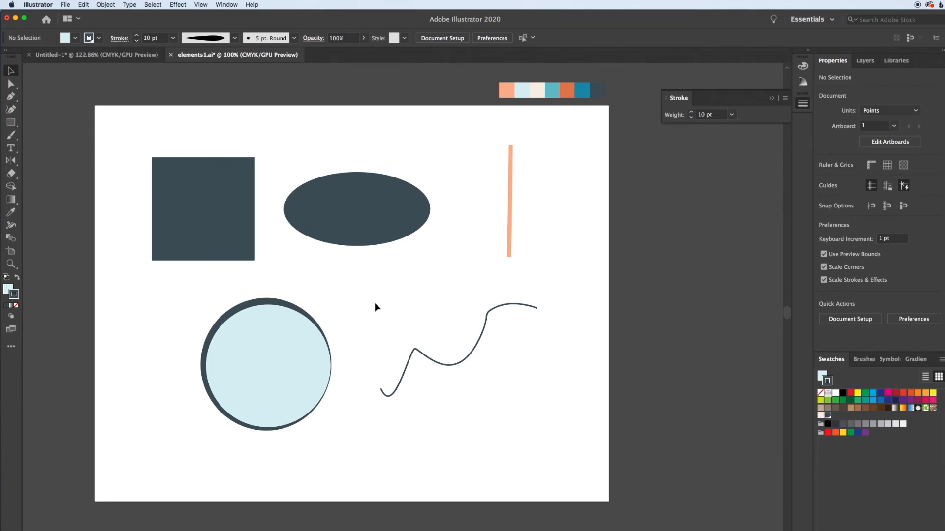
click(266, 338)
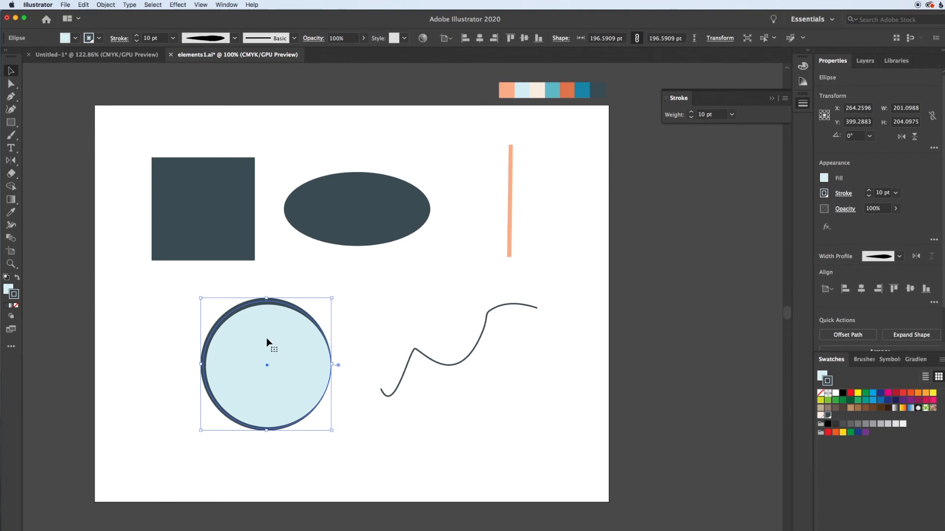
click(15, 291)
Set the circle's stroke to None and give the slate ellipse a thin red outline.
click(17, 307)
click(112, 307)
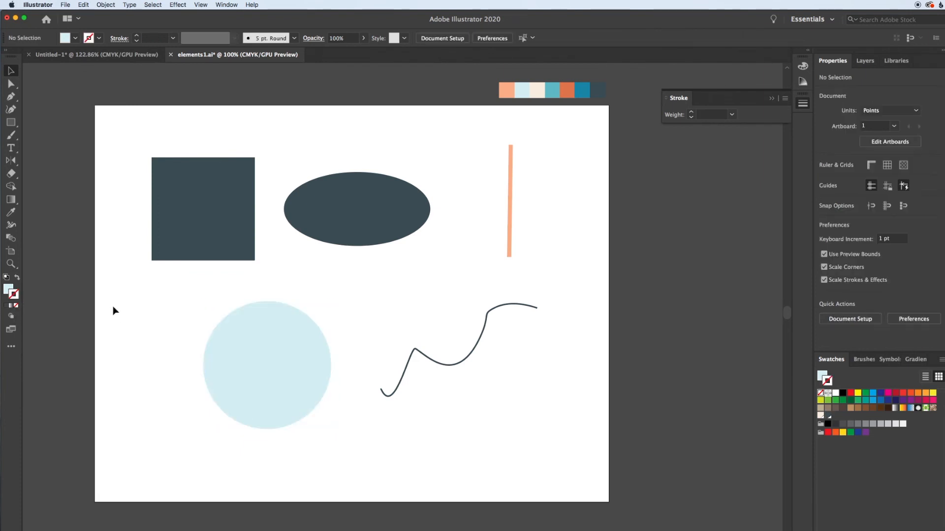
click(361, 217)
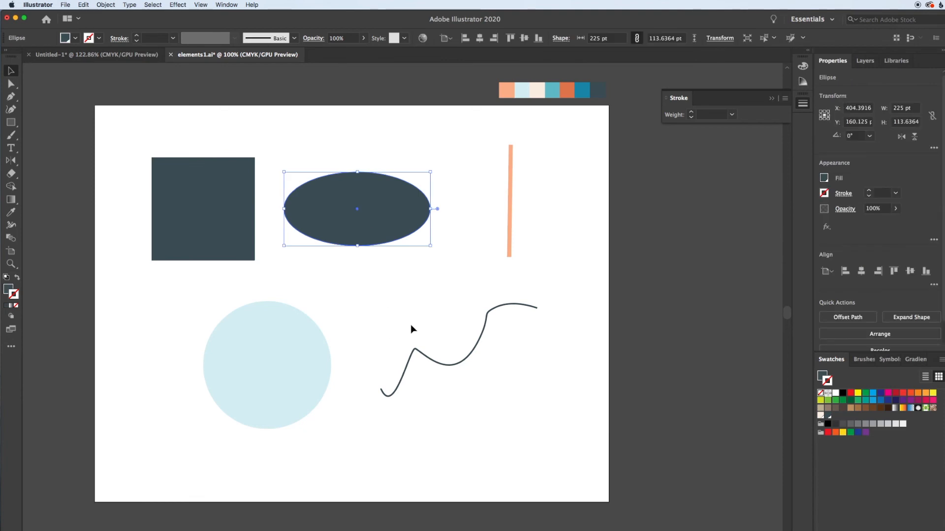
click(850, 392)
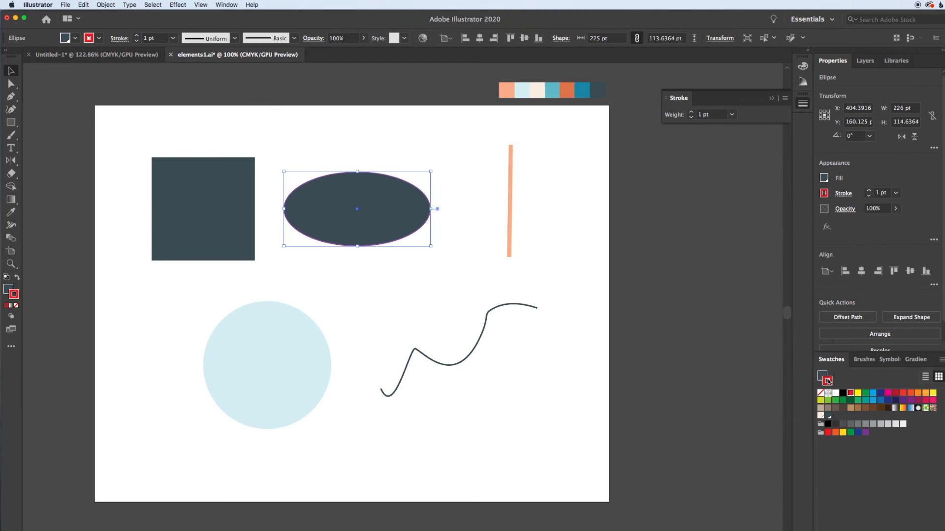
Swap the ellipse's red stroke into its fill and set its stroke to None.
click(820, 393)
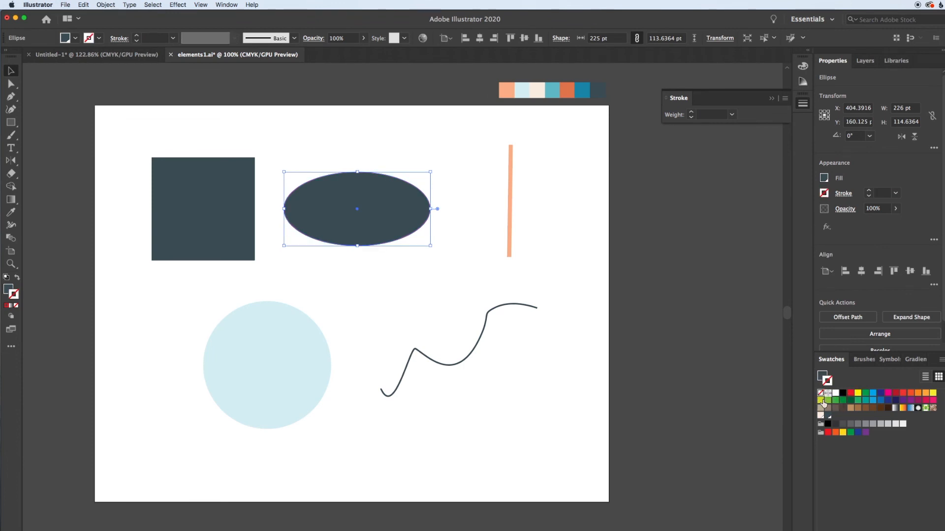
click(851, 393)
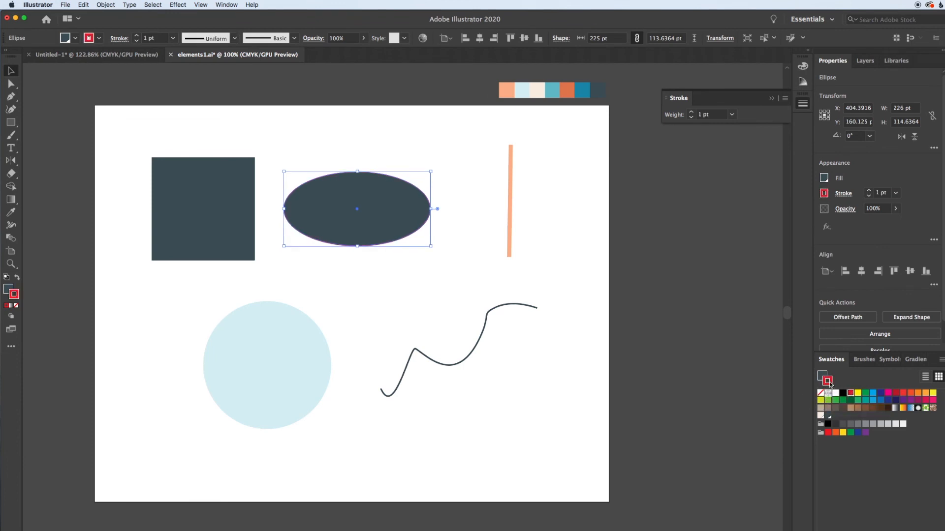
click(18, 280)
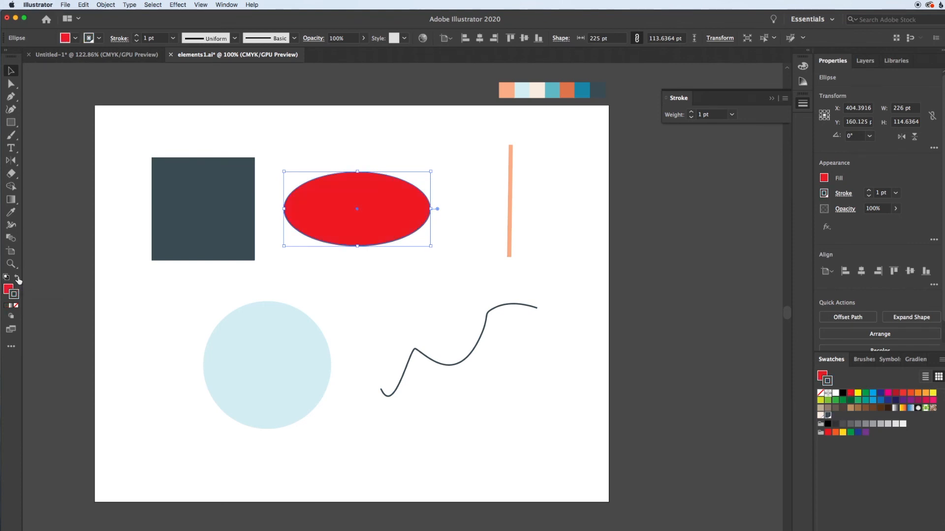
click(343, 292)
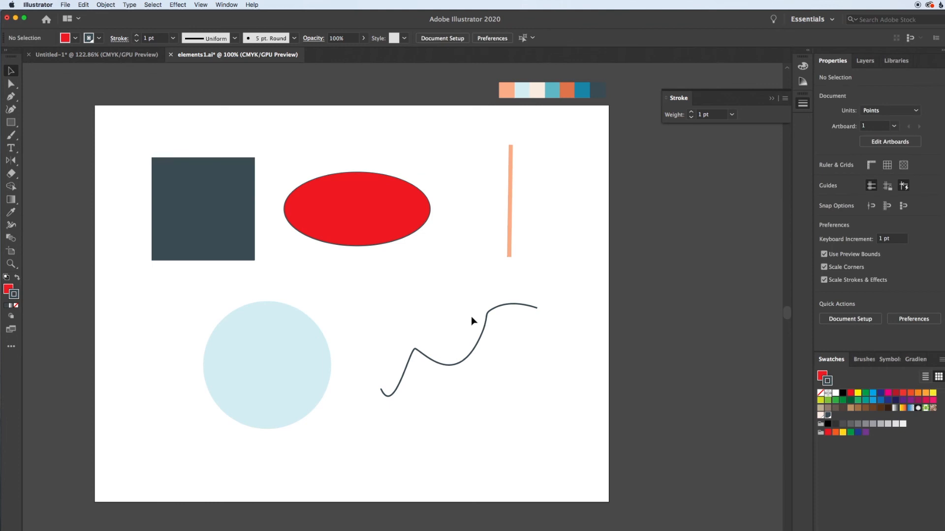
click(352, 197)
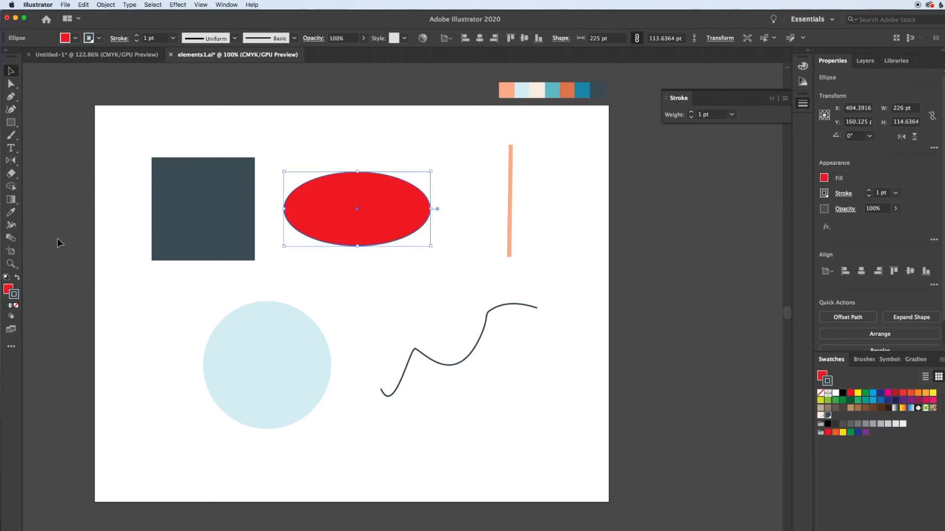
click(16, 306)
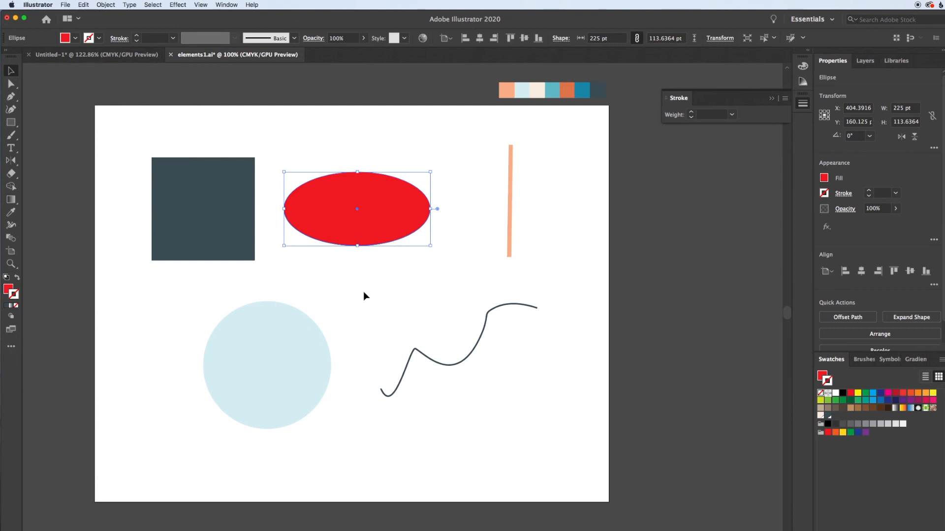
click(436, 309)
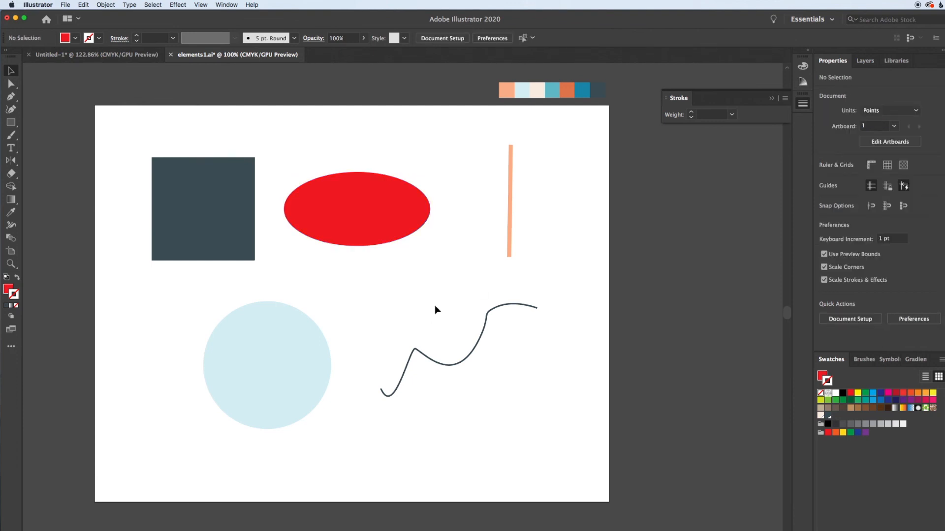